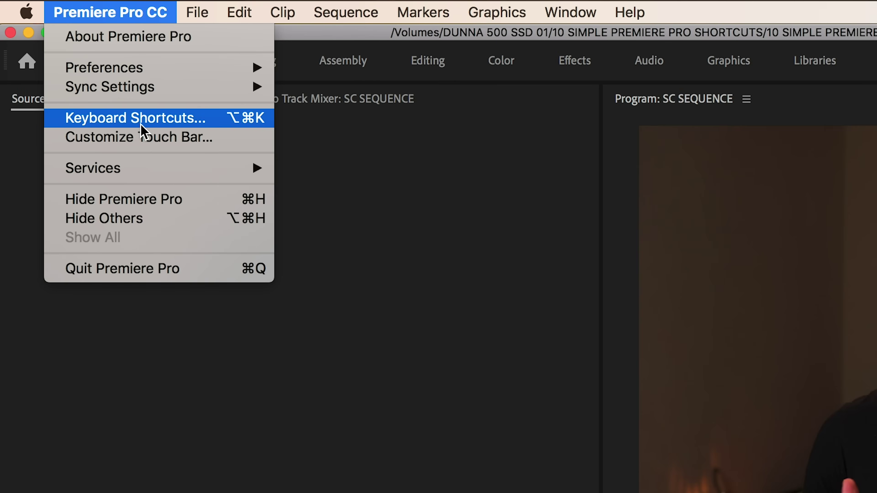
# In Keyboard Shortcuts, add Cmd+M as a second shortcut for the Rolling Edit Tool.
pyautogui.click(140, 120)
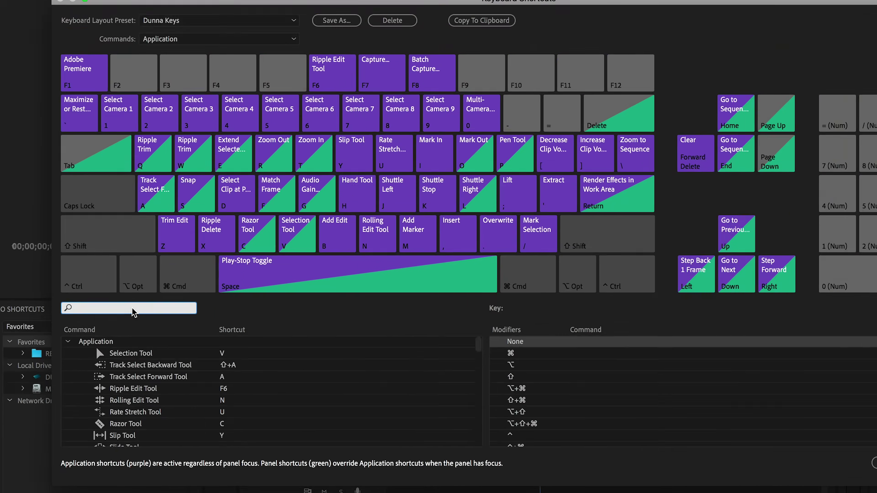
pyautogui.write('rollin')
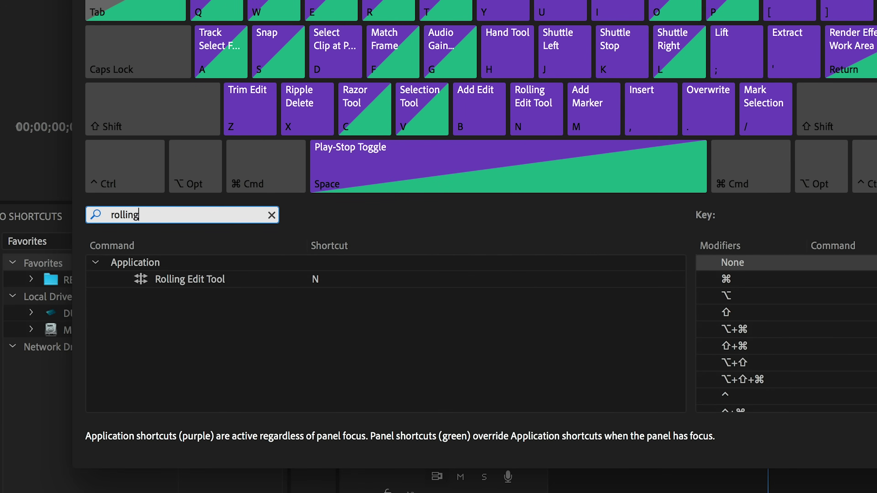
pyautogui.write('g')
pyautogui.click(353, 280)
pyautogui.press('super')
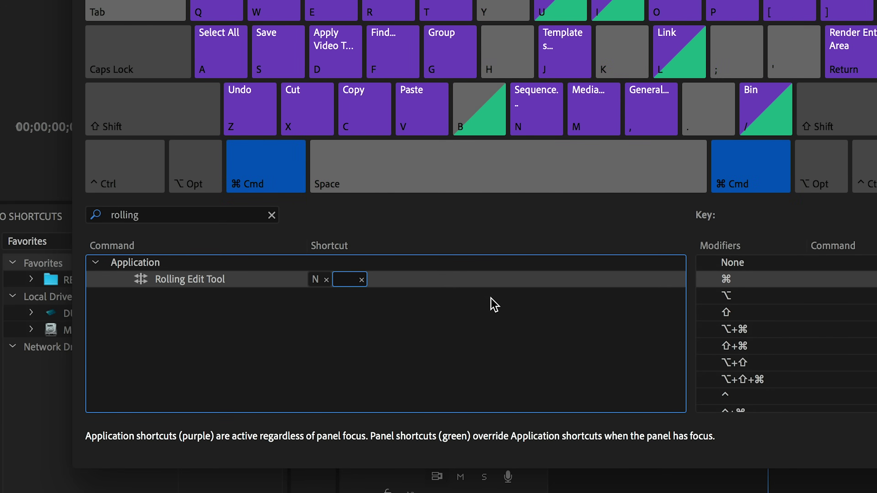
pyautogui.press('super+m')
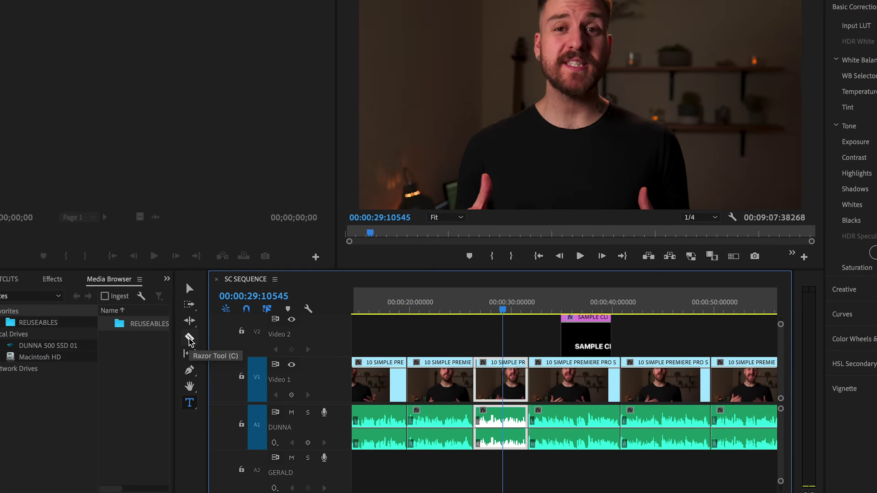
# Split the talking-head clip at about 23 seconds with Cmd+K and delete the piece, leaving a gap.
pyautogui.click(190, 362)
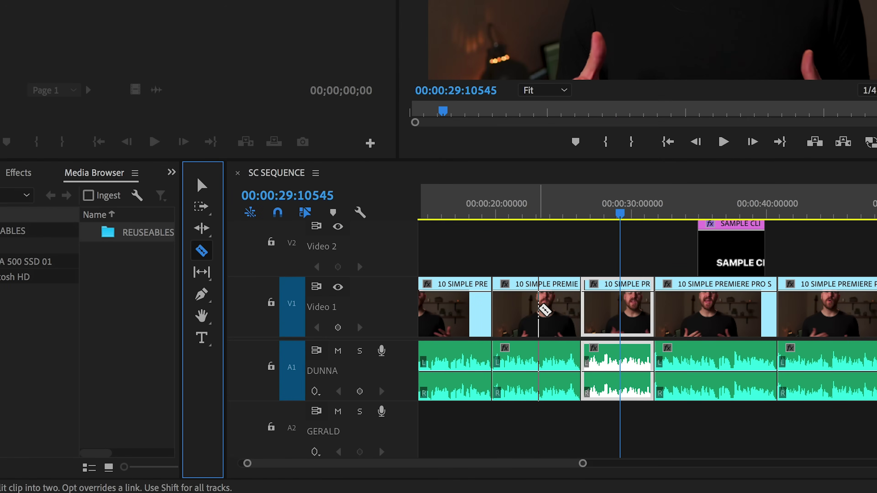
pyautogui.click(540, 215)
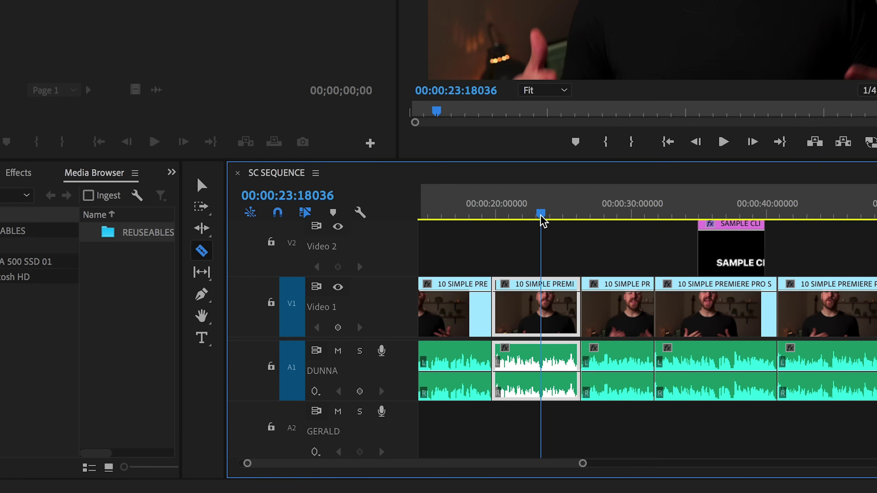
pyautogui.press('super+k')
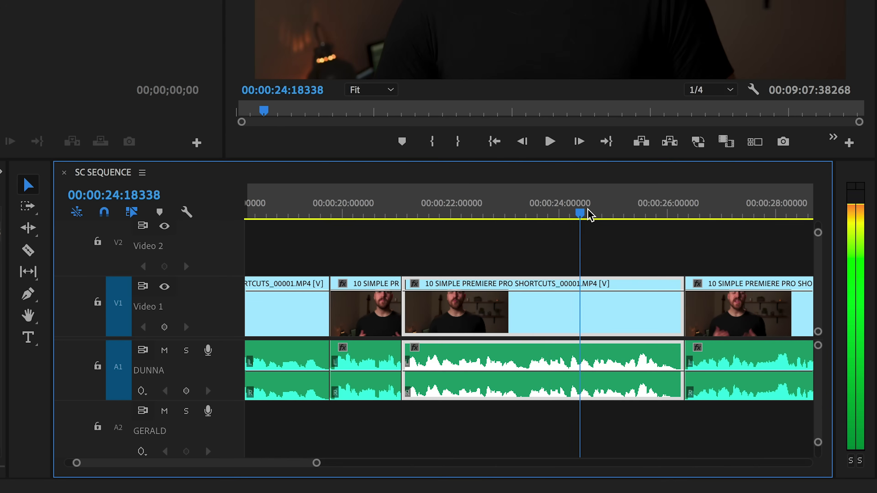
pyautogui.click(588, 210)
pyautogui.press('super+k')
pyautogui.press('Delete')
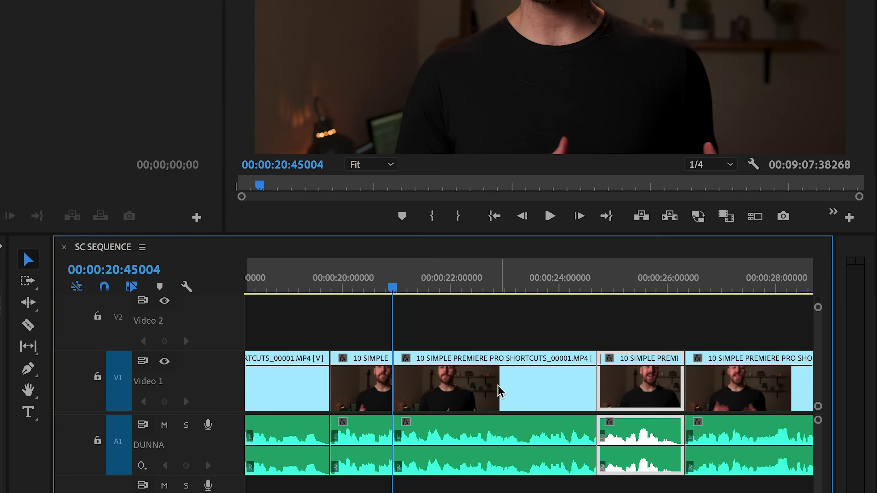
# Ripple-delete the clip after the playhead with Shift+Delete, then undo it.
pyautogui.click(499, 394)
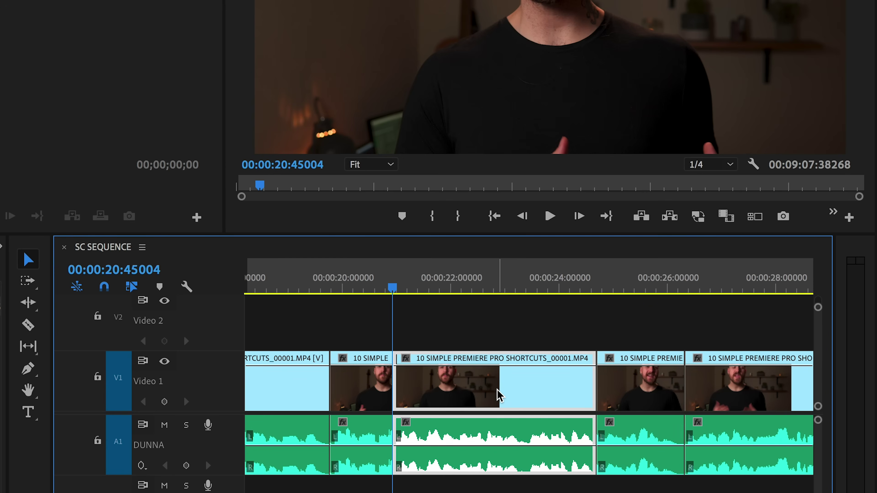
pyautogui.hotkey('shift', 'Delete')
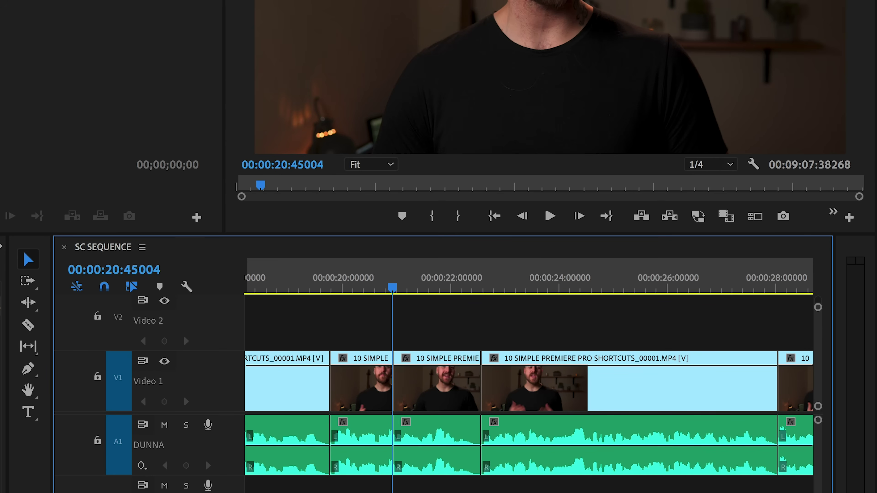
pyautogui.hotkey('ctrl', 'z')
# Delete the clip to leave a gap, then Ripple Delete the gap on V1.
pyautogui.click(502, 406)
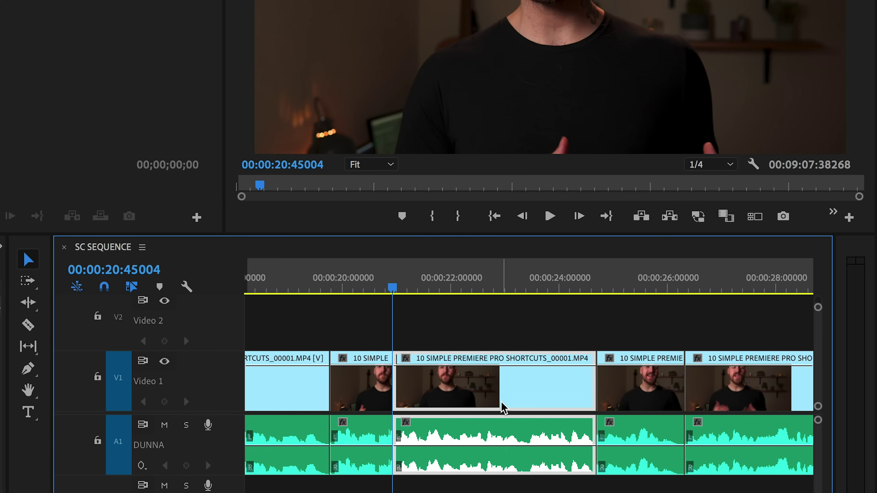
pyautogui.press('Delete')
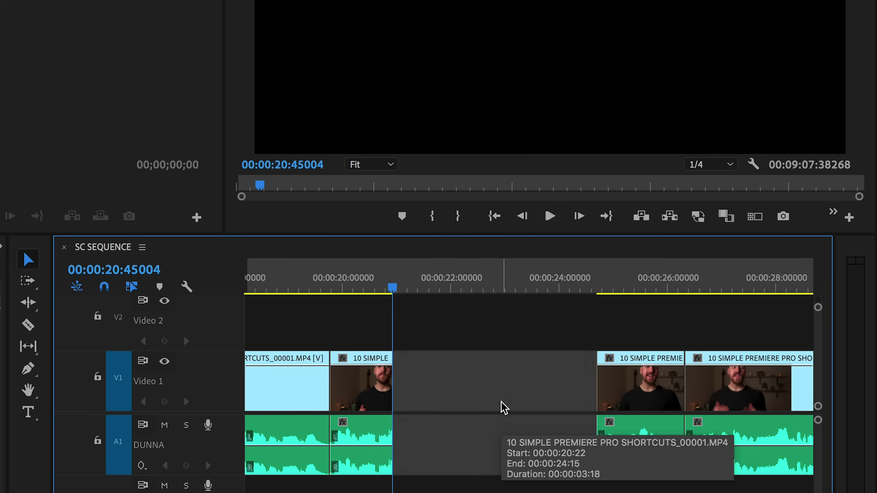
pyautogui.click(480, 391)
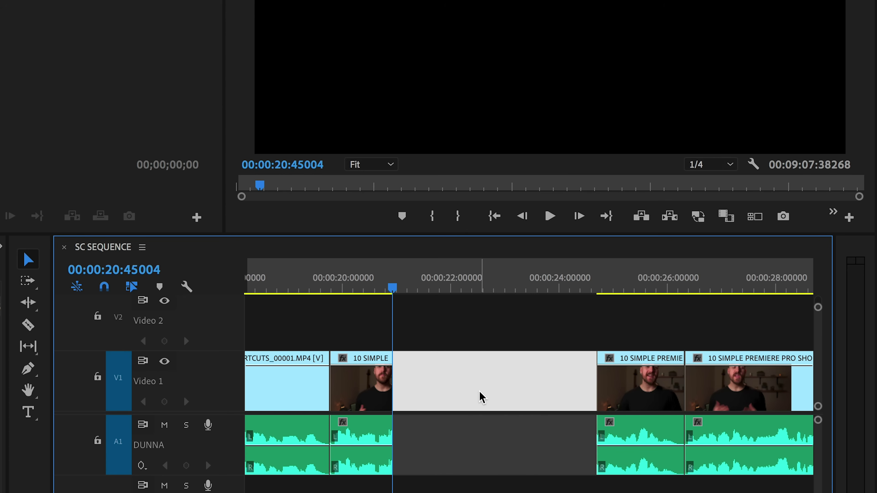
pyautogui.rightClick(480, 391)
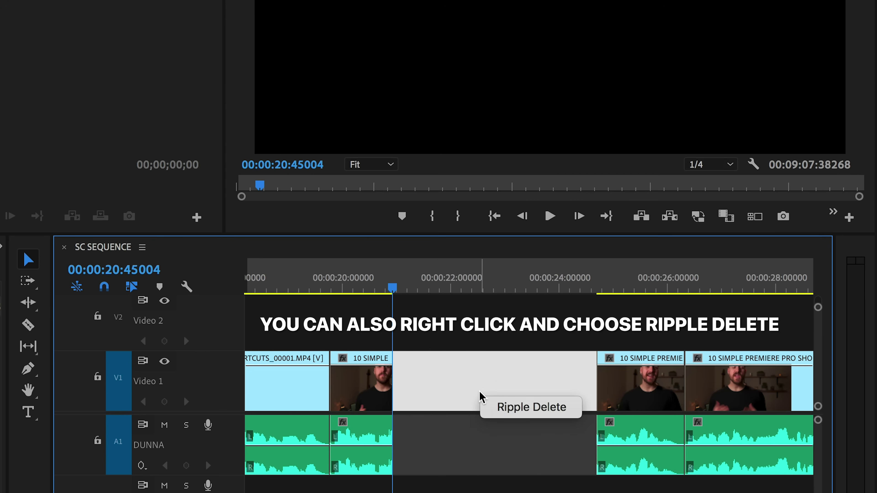
pyautogui.click(504, 409)
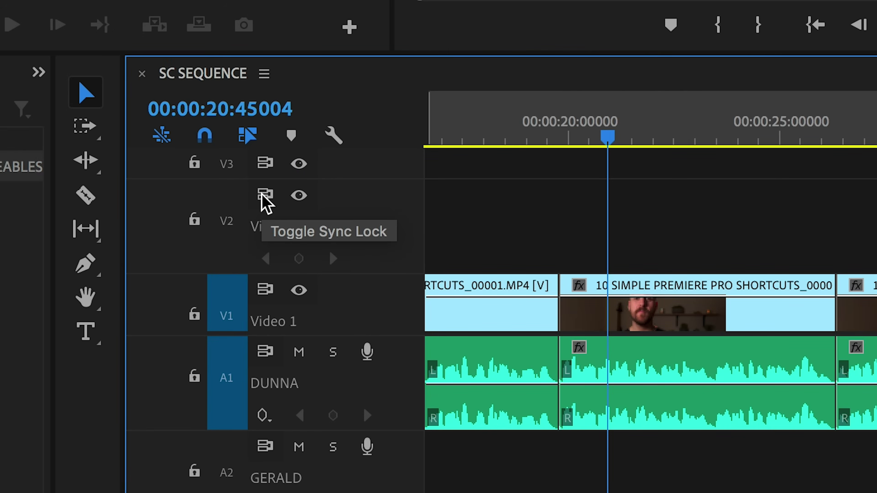
# Disable Video 2 sync lock, then ripple-delete the short V1 clip with Shift+Delete.
pyautogui.click(266, 195)
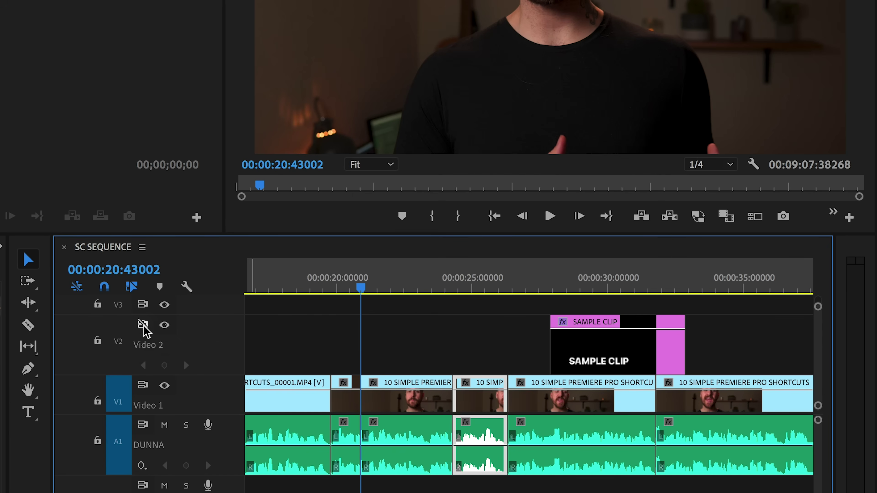
pyautogui.click(418, 403)
pyautogui.hotkey('shift', 'Delete')
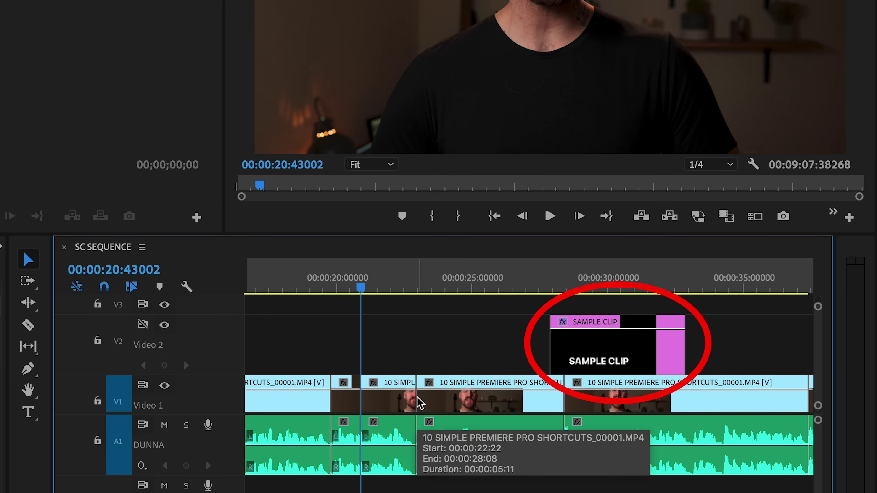
pyautogui.click(397, 410)
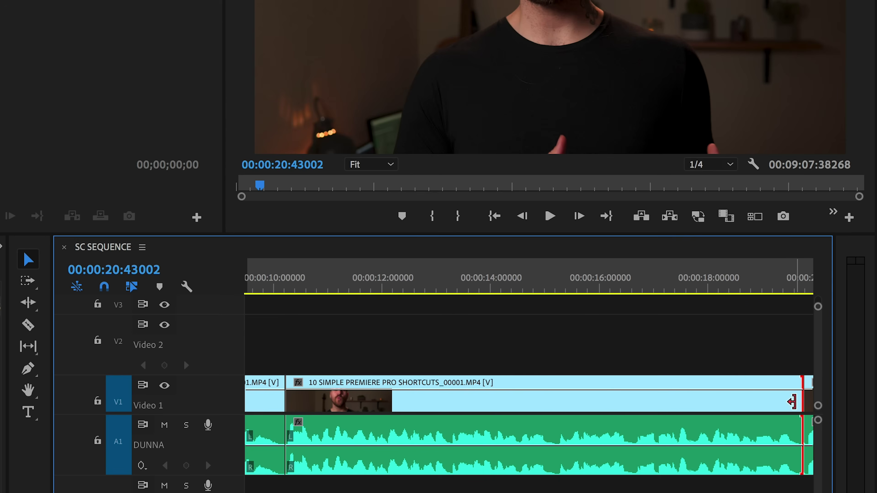
# Ripple-trim the clip's end and start by dragging, then undo both trims.
pyautogui.moveTo(791, 404); pyautogui.dragTo(622, 406)
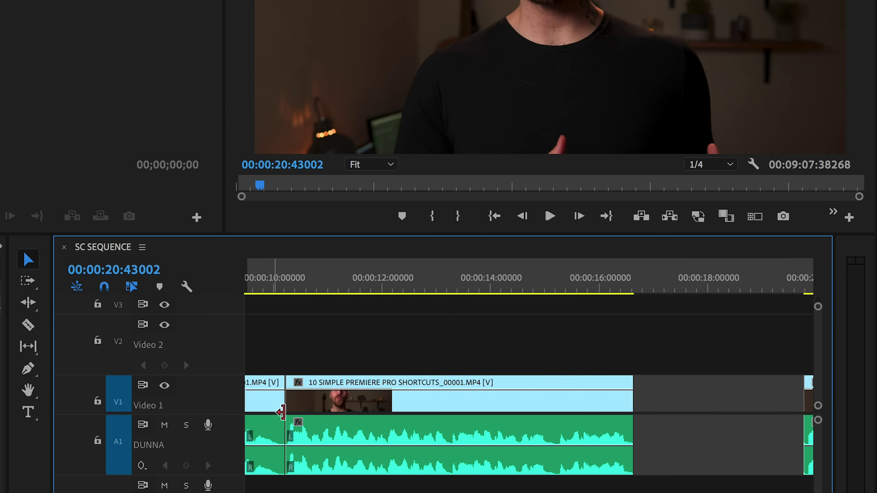
pyautogui.moveTo(289, 406); pyautogui.dragTo(414, 408)
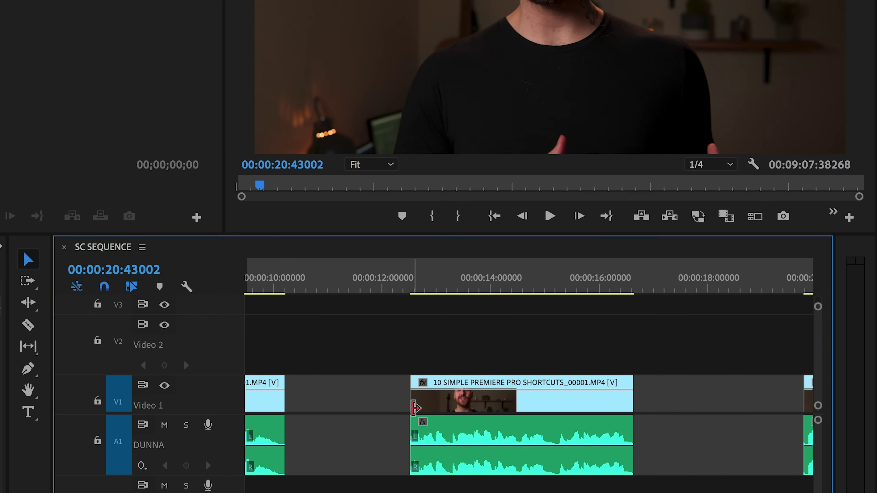
pyautogui.hotkey('ctrl', 'z')
pyautogui.hotkey('ctrl', 'z')
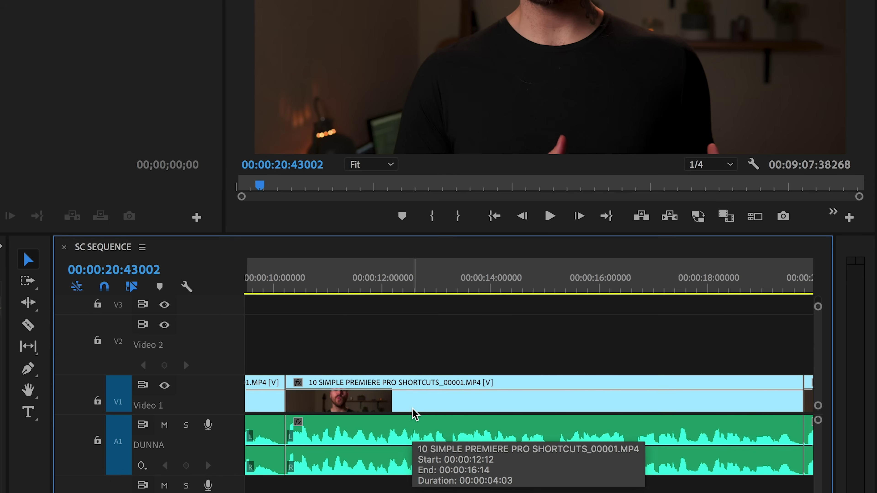
# Split the clip at about 16 seconds, ripple-trim with Q, then undo the trim.
pyautogui.click(632, 288)
pyautogui.hotkey('ctrl', 'k')
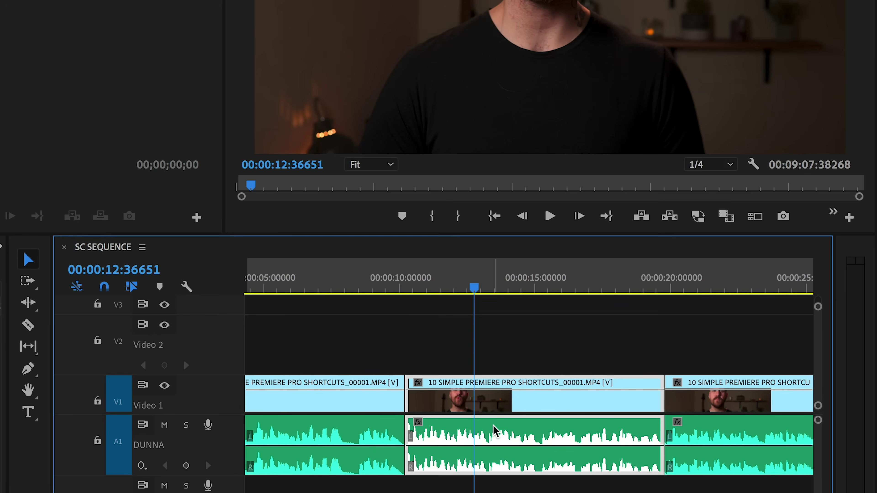
pyautogui.press('q')
pyautogui.hotkey('ctrl', 'z')
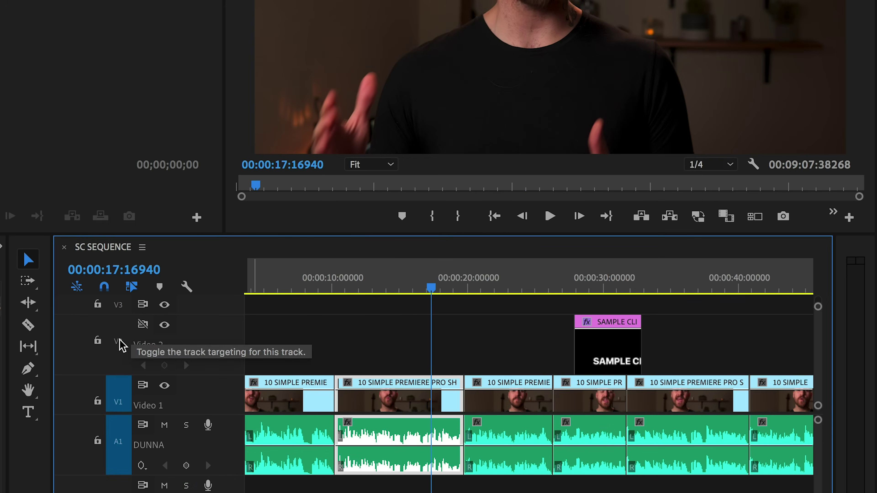
# Target Video 2 and re-enable its sync lock.
pyautogui.click(119, 344)
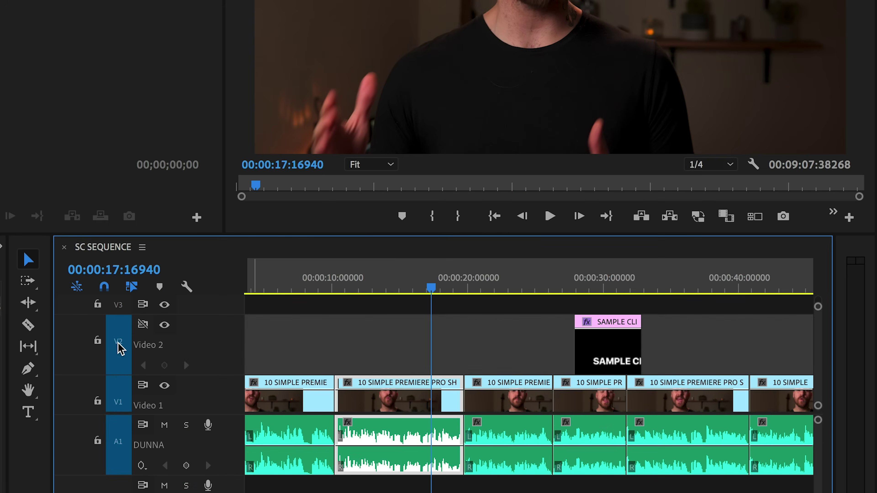
pyautogui.click(142, 325)
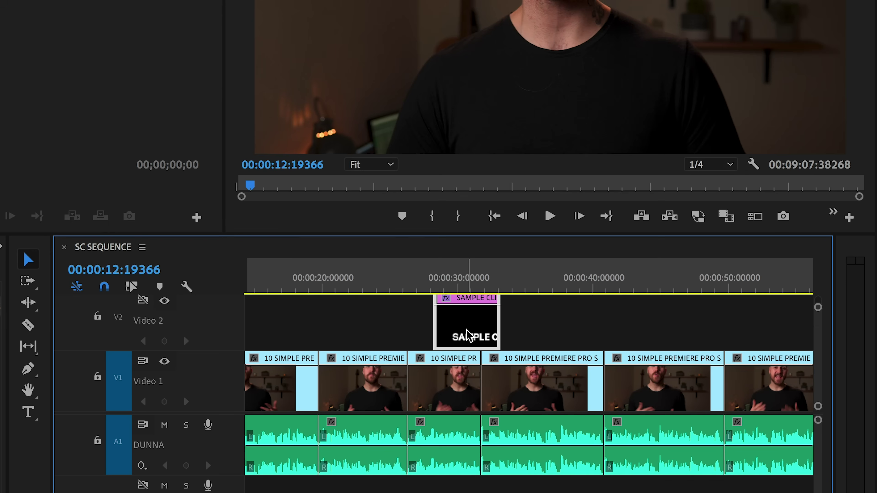
# With snapping off, move the SAMPLE CLIP graphic about a second earlier, then re-enable snapping with S.
pyautogui.moveTo(487, 333); pyautogui.dragTo(487, 333)
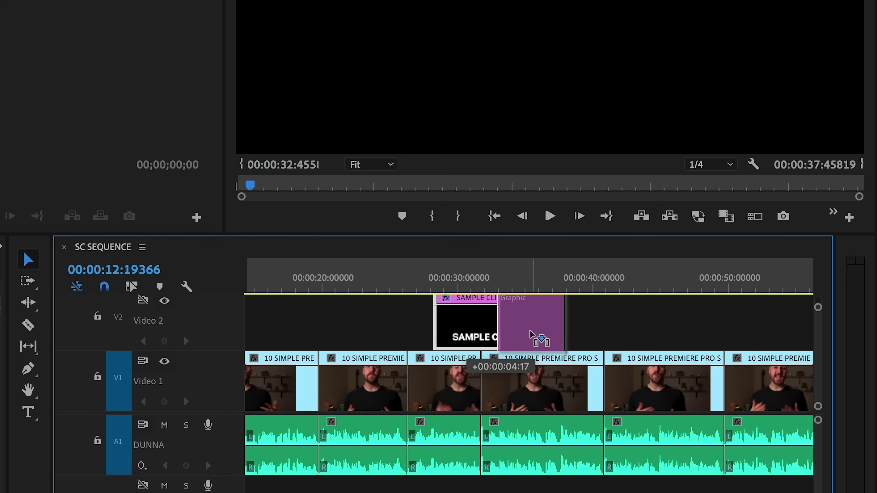
pyautogui.moveTo(549, 338)
pyautogui.mouseDown()
pyautogui.moveTo(564, 338)
pyautogui.moveTo(552, 338)
pyautogui.mouseUp()
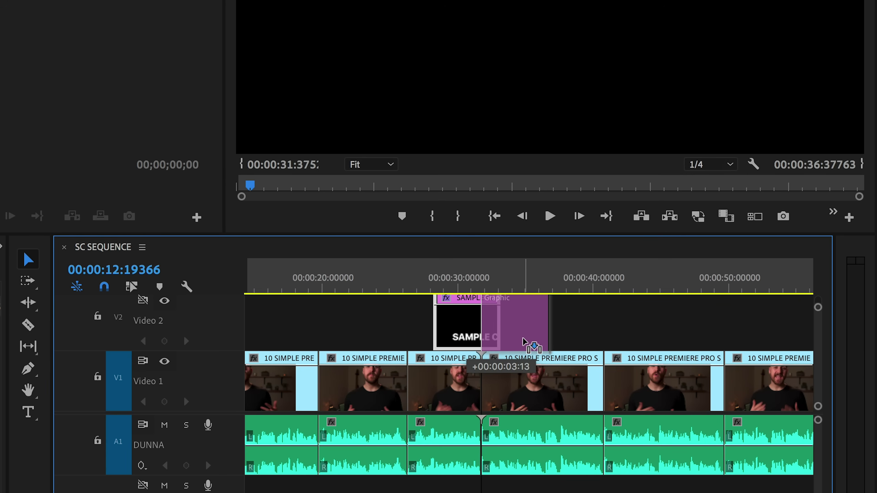
pyautogui.moveTo(523, 342); pyautogui.dragTo(106, 292)
pyautogui.click(104, 286)
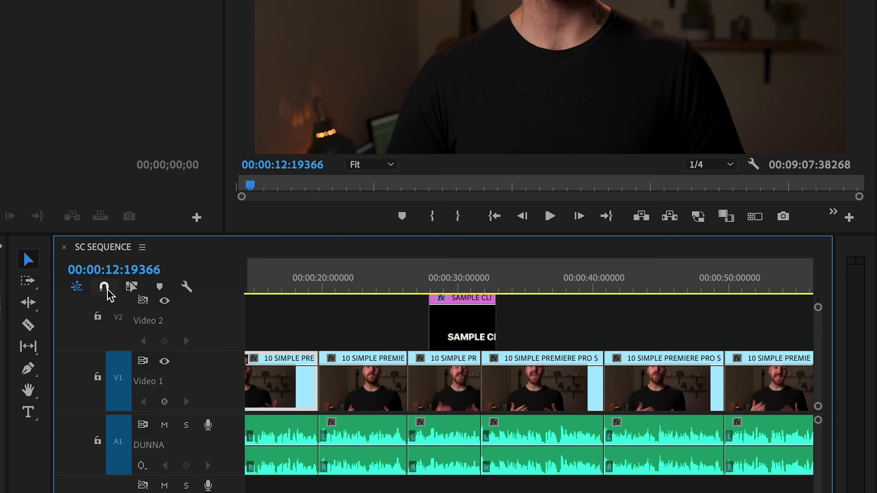
pyautogui.moveTo(469, 332); pyautogui.dragTo(456, 331)
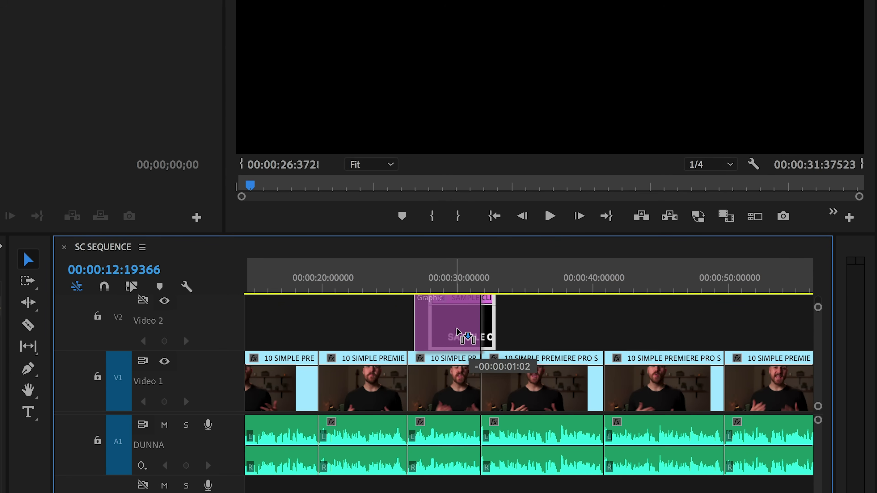
pyautogui.moveTo(474, 334); pyautogui.dragTo(473, 338)
pyautogui.press('s')
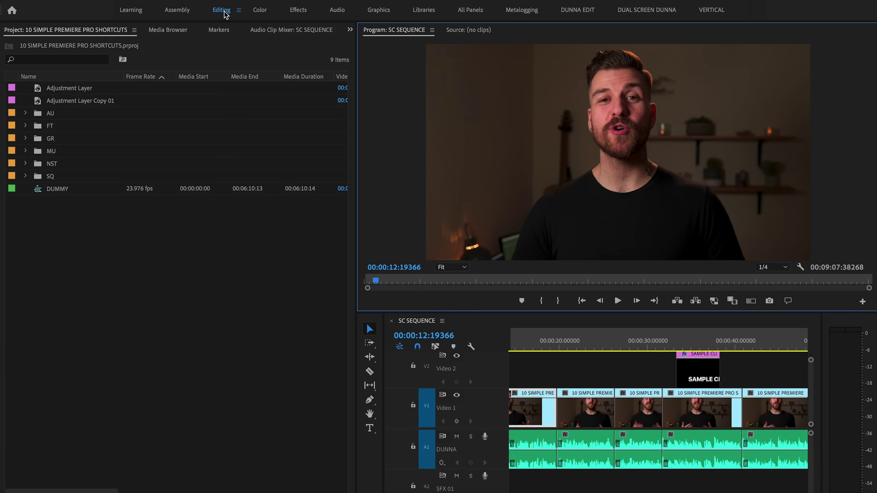
# Cycle through the Editing, Color and Audio workspaces, ending on DUNNA EDIT.
pyautogui.hotkey('alt', 'shift', '0')
pyautogui.click(259, 10)
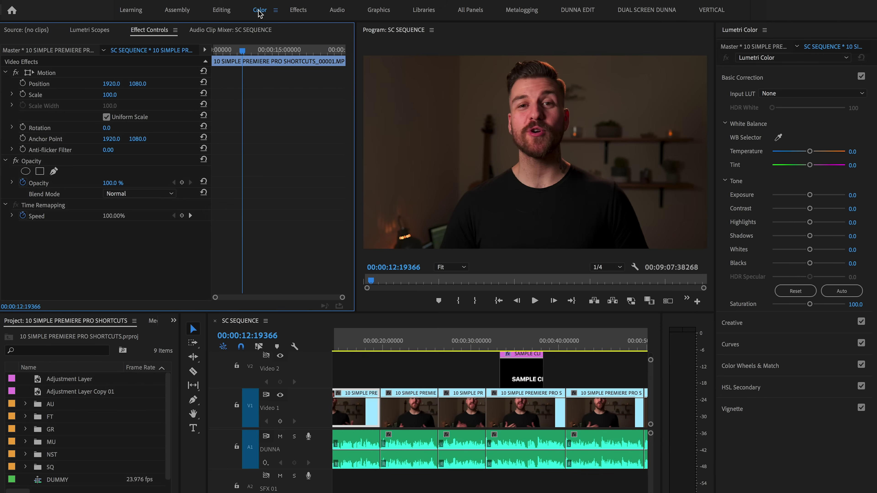
pyautogui.click(337, 10)
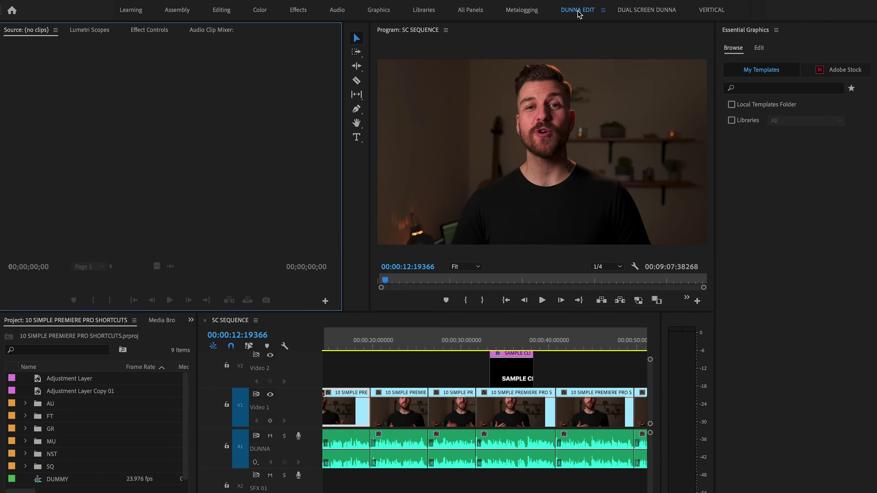
pyautogui.click(578, 10)
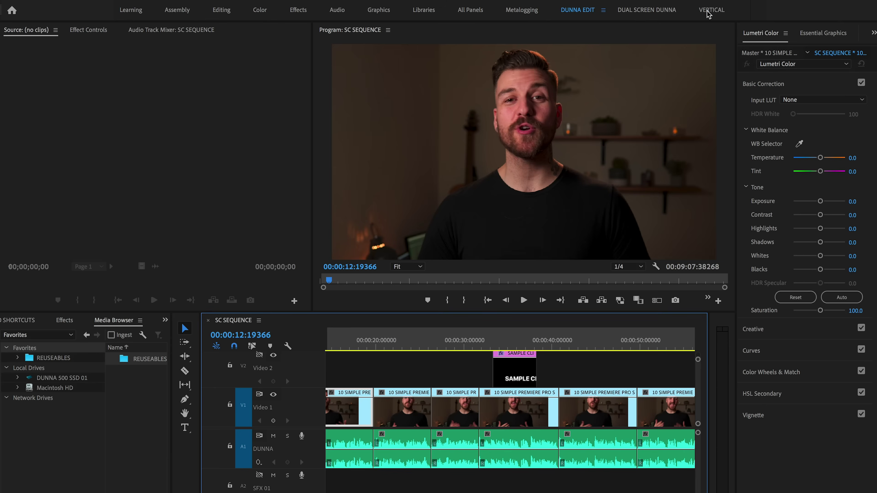
# Try the VERTICAL workspace, then group the Lumetri Color panel with the Program monitor.
pyautogui.click(708, 11)
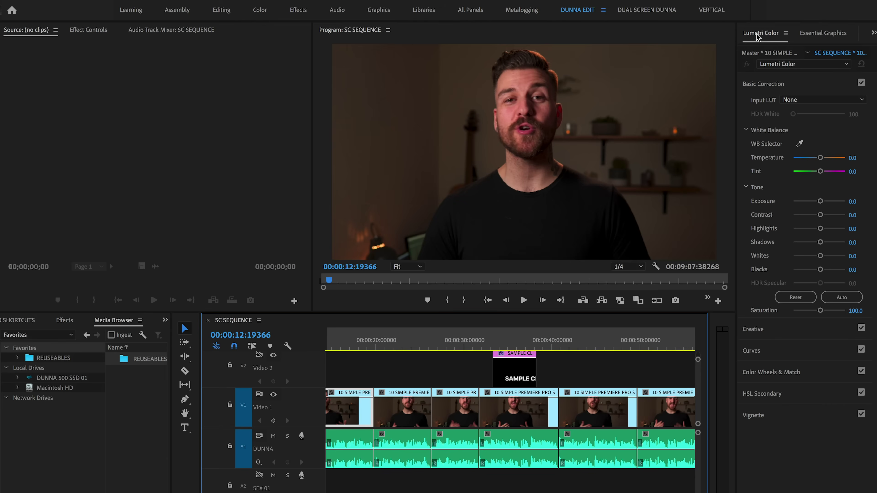
pyautogui.moveTo(756, 33); pyautogui.dragTo(428, 35)
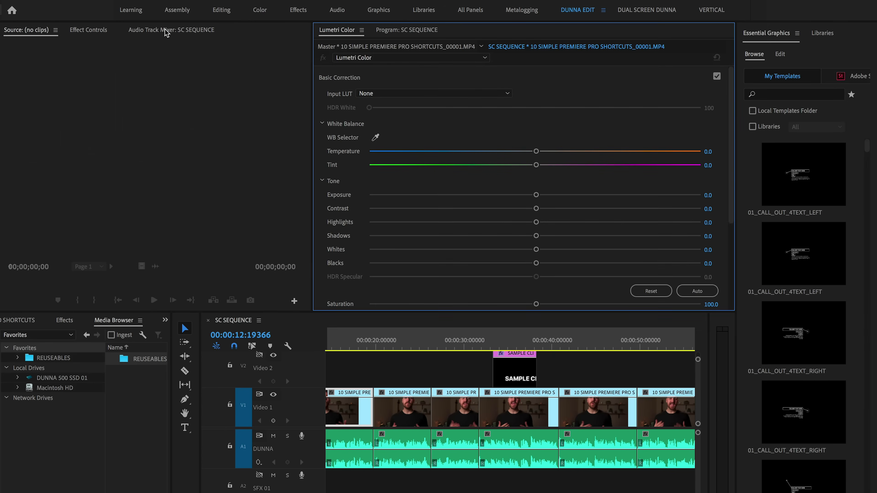
# Dock the Audio Track Mixer beside the SC SEQUENCE timeline and choose Save as New Workspace.
pyautogui.moveTo(166, 33); pyautogui.dragTo(279, 335)
pyautogui.moveTo(278, 325); pyautogui.dragTo(278, 326)
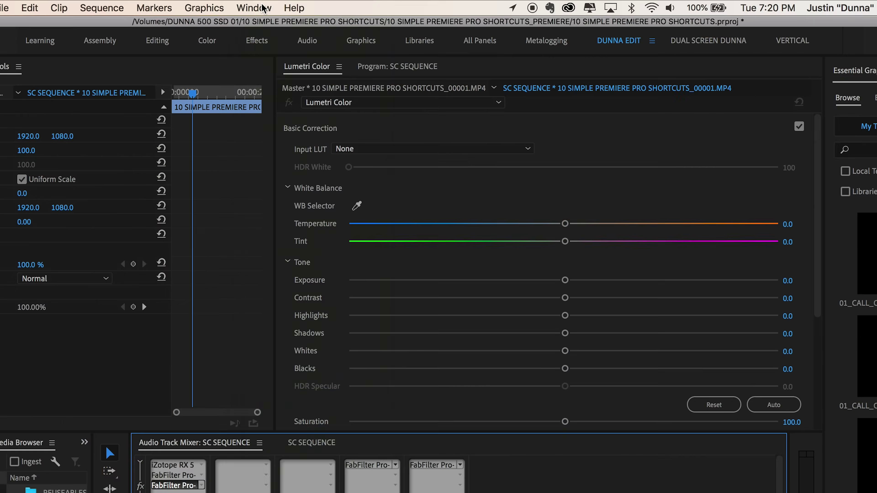
pyautogui.click(263, 8)
pyautogui.moveTo(272, 27)
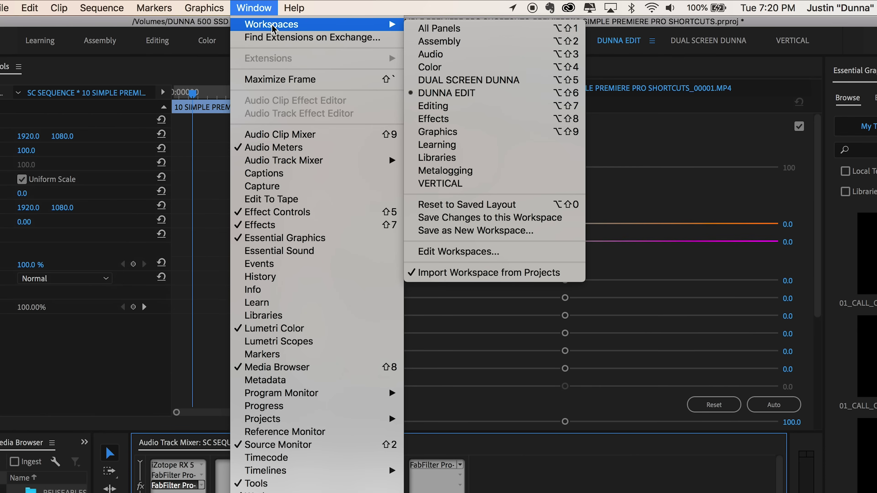
pyautogui.click(507, 231)
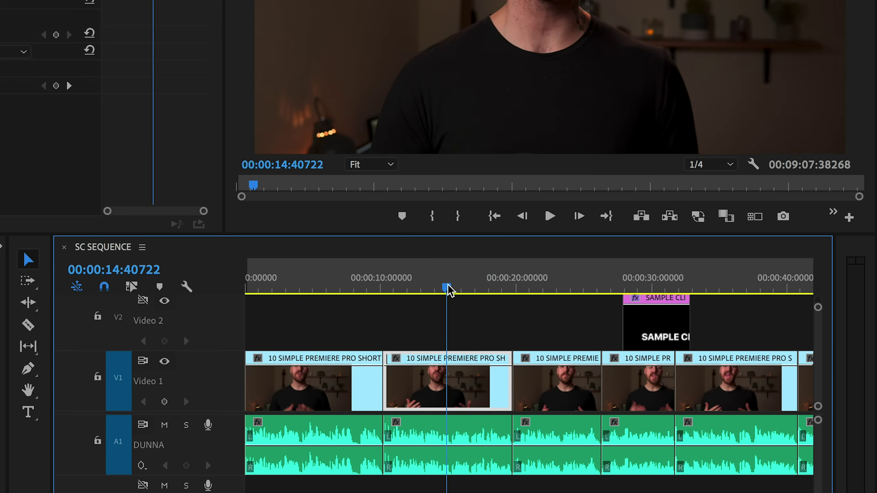
# Step the playhead between edit points from about 14 seconds to the title clip's cut near 26 seconds.
pyautogui.moveTo(448, 286); pyautogui.dragTo(450, 286)
pyautogui.press('Down')
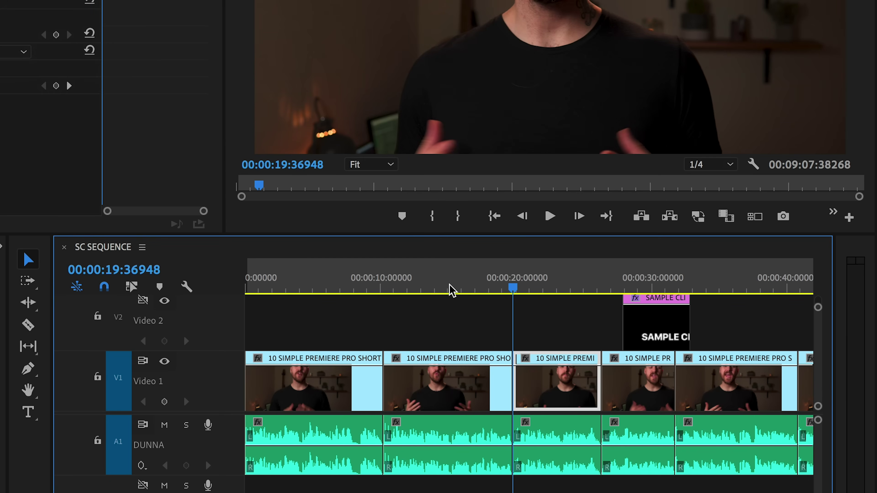
pyautogui.click(449, 286)
pyautogui.press('Up')
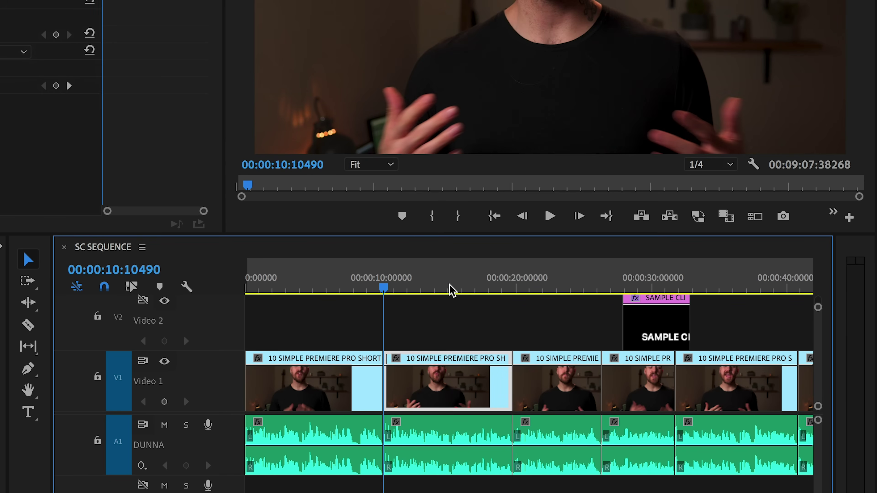
pyautogui.press('Down')
pyautogui.press('Down')
pyautogui.press('Down')
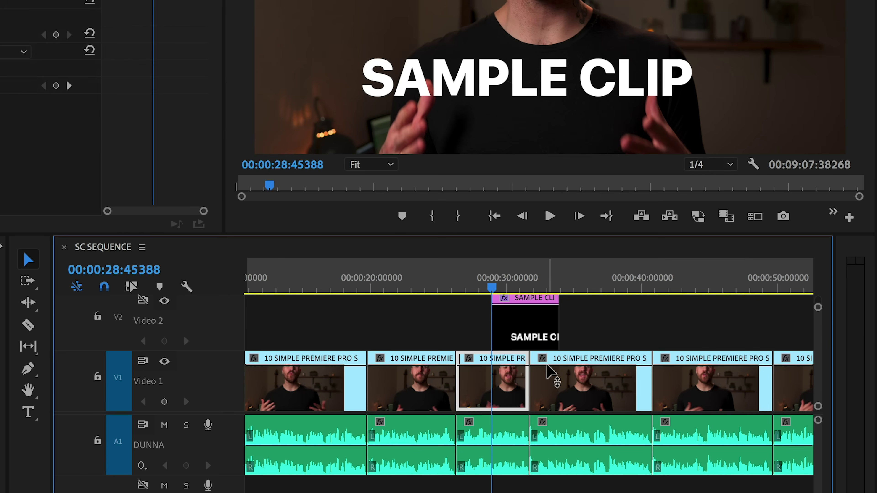
pyautogui.press('Down')
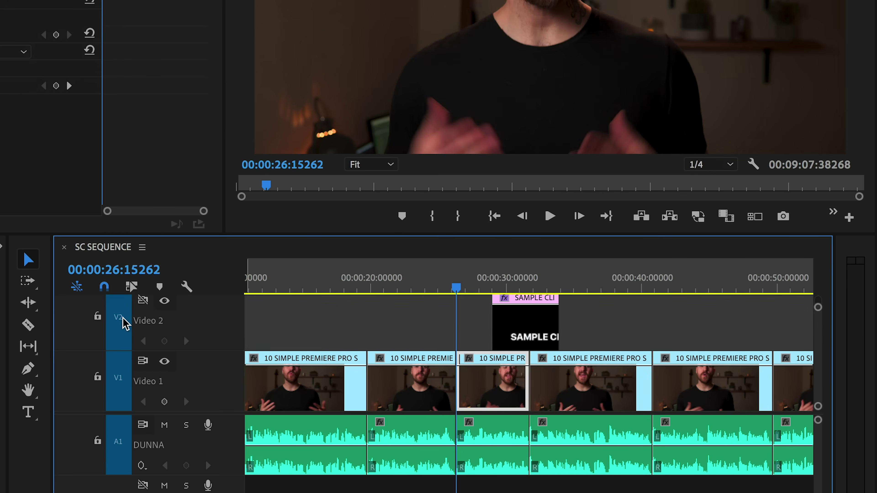
pyautogui.click(122, 322)
pyautogui.press('Down')
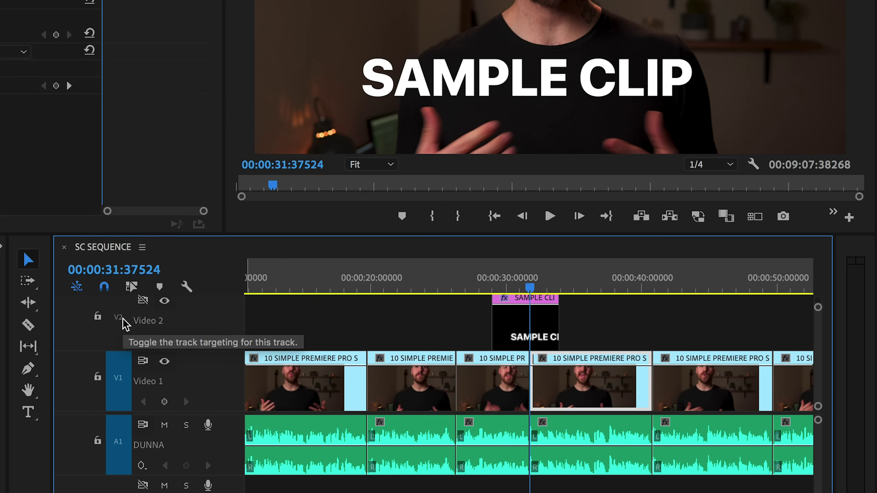
pyautogui.press('Up')
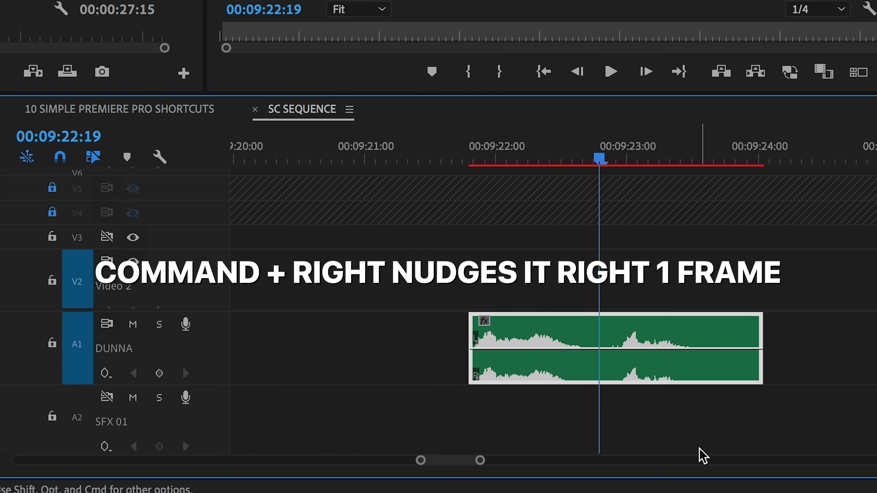
# Nudge the A1 audio clip one frame later and earlier, then back and forth in five-frame steps.
pyautogui.press('super+Right')
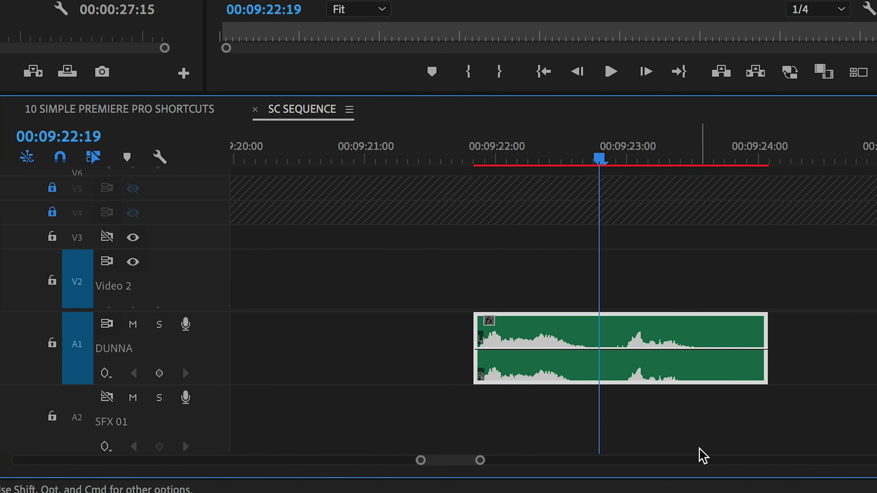
pyautogui.press('super+Left')
pyautogui.press('super+Left')
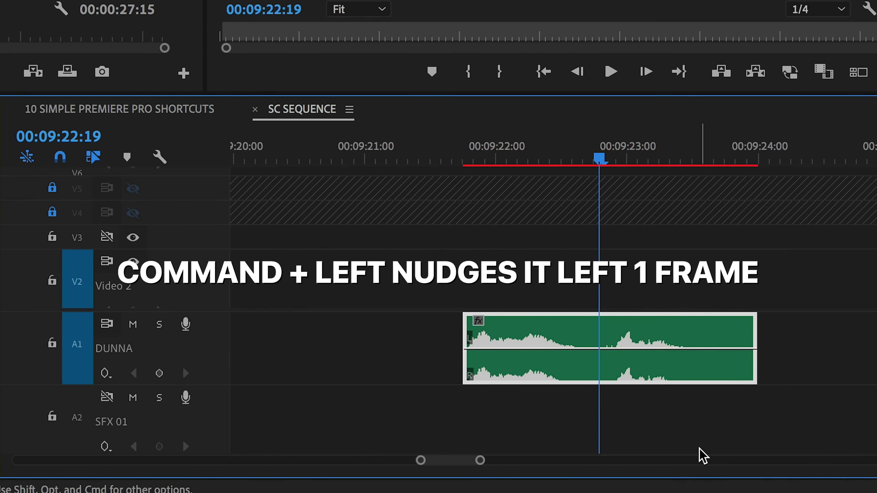
pyautogui.press('shift+super+Left')
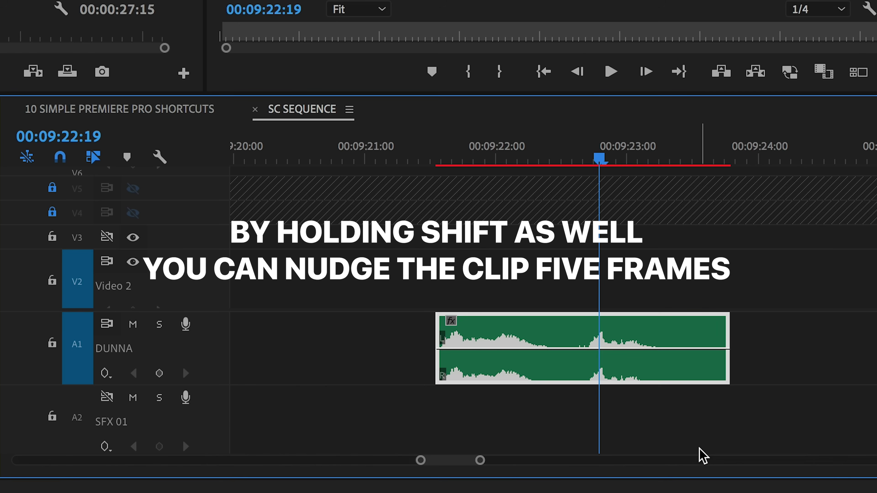
pyautogui.press('shift+super+Right')
pyautogui.press('shift+super+Right')
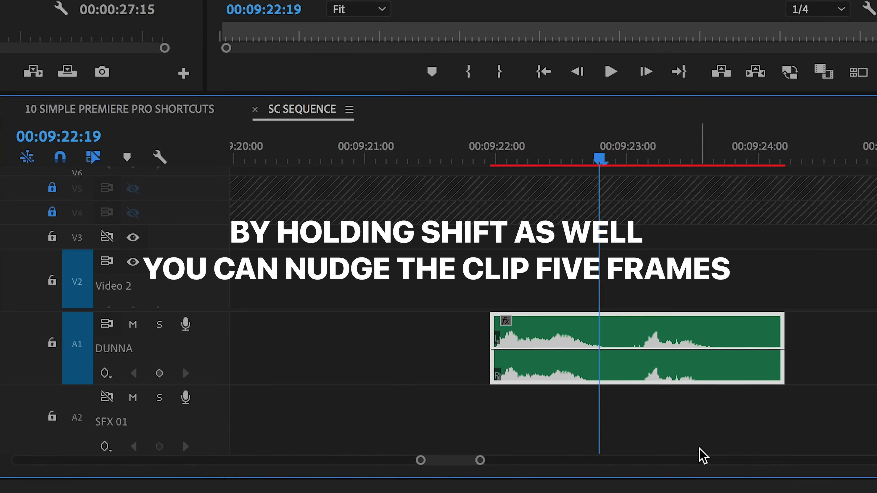
pyautogui.press('shift+super+Left')
pyautogui.press('shift+super+Left')
pyautogui.press('shift+super+Right')
pyautogui.press('shift+super+Right')
pyautogui.press('shift+super+Left')
pyautogui.press('shift+super+Left')
pyautogui.press('shift+super+Right')
pyautogui.press('shift+super+Right')
pyautogui.press('shift+super+Left')
pyautogui.press('shift+super+Left')
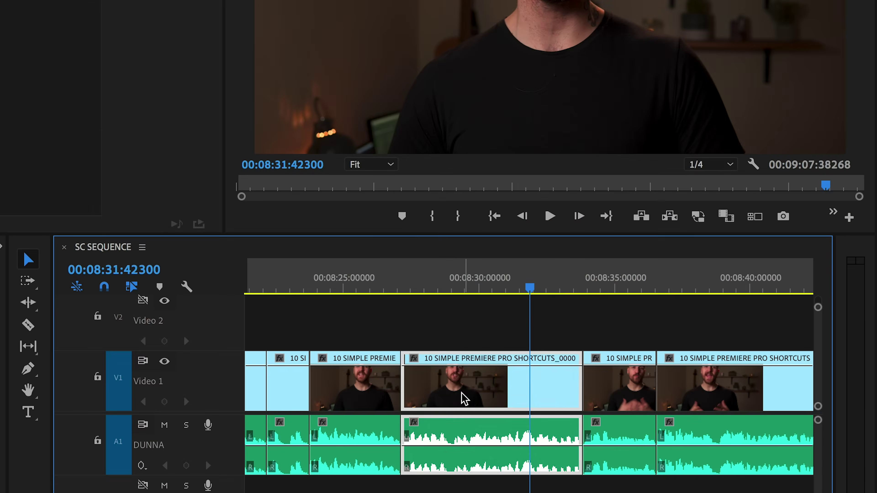
# Drag several Video 1 clips earlier in SC SEQUENCE, including the right-hand clip about 9 seconds earlier.
pyautogui.moveTo(464, 399); pyautogui.dragTo(379, 402)
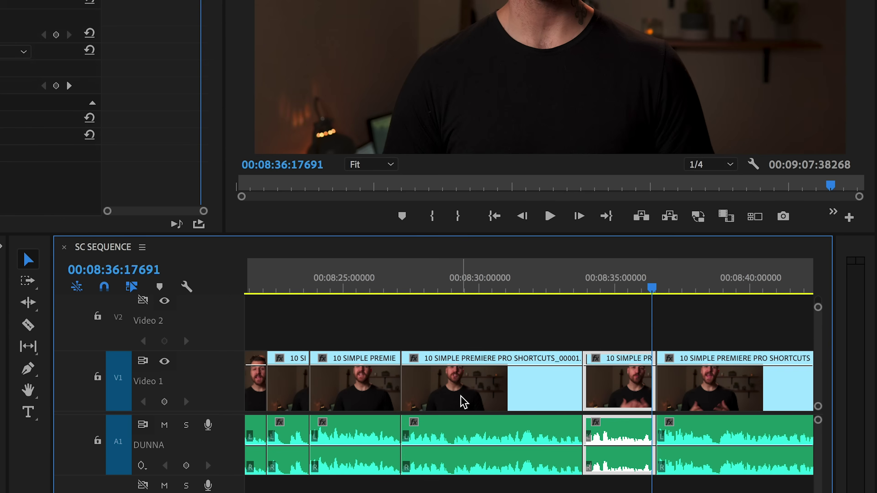
pyautogui.click(464, 400)
pyautogui.moveTo(463, 400); pyautogui.dragTo(376, 410)
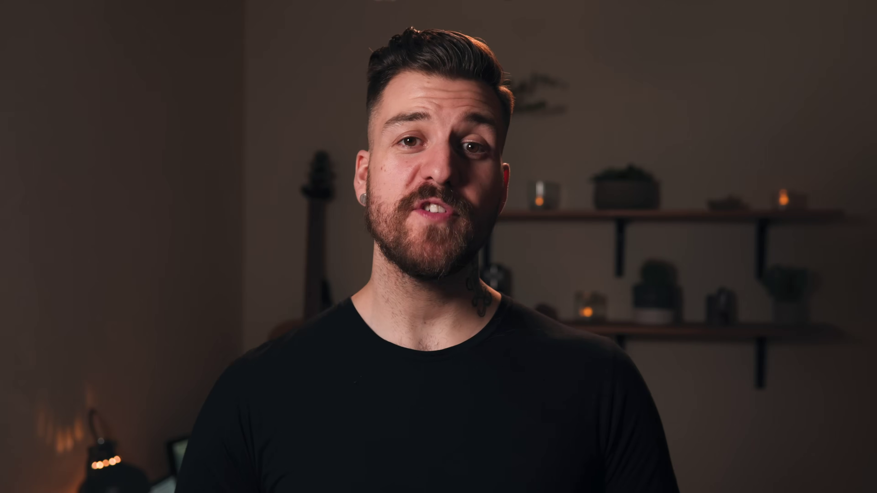
pyautogui.click(764, 416)
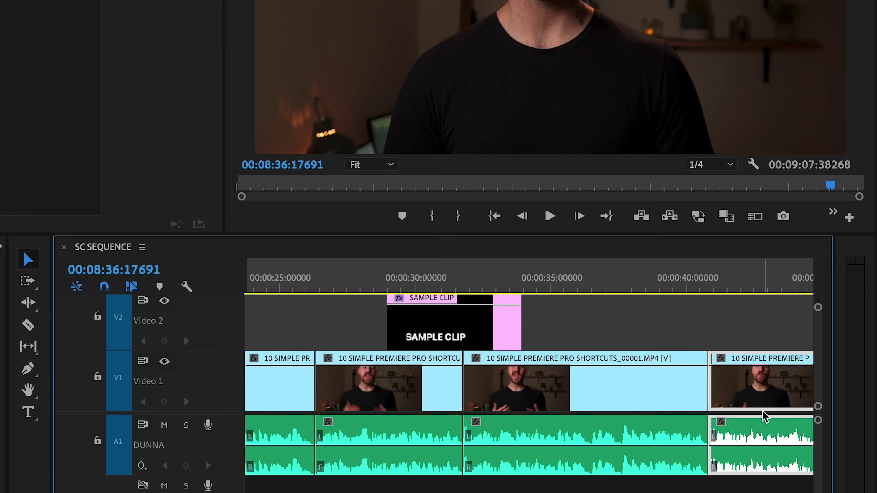
pyautogui.moveTo(761, 417); pyautogui.dragTo(511, 399)
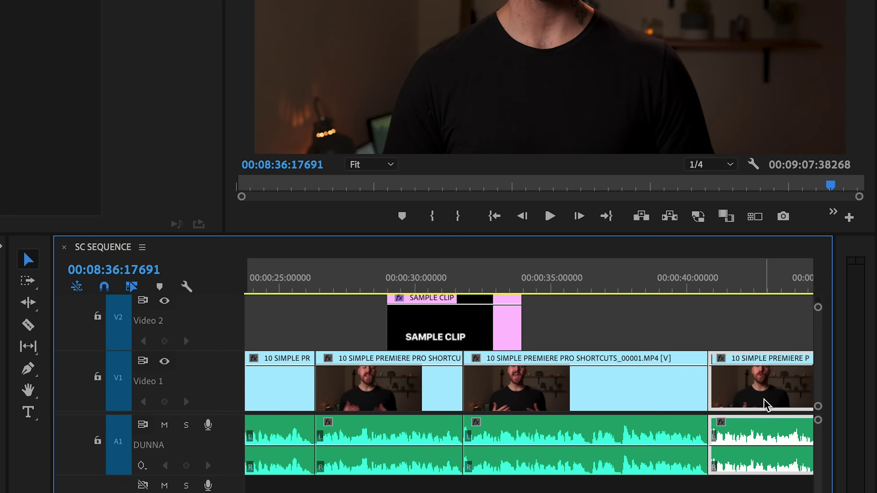
pyautogui.moveTo(711, 404); pyautogui.dragTo(518, 405)
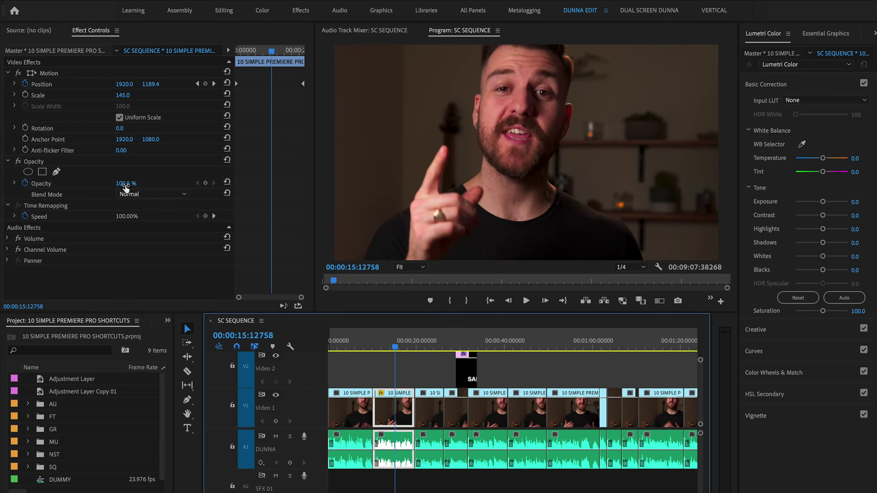
# Drag the Invert effect from the Effects panel onto the clip near 15 seconds.
pyautogui.moveTo(43, 421); pyautogui.dragTo(397, 404)
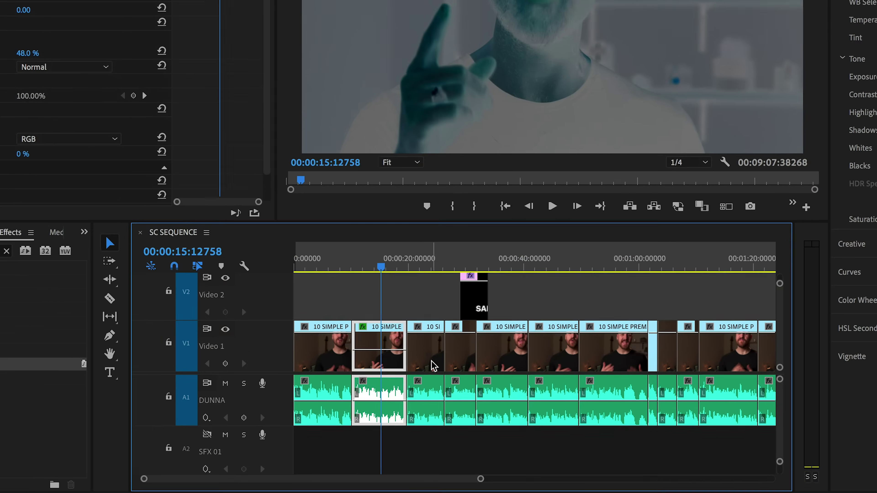
# Select the six clips following the inverted clip on the timeline.
pyautogui.click(432, 351)
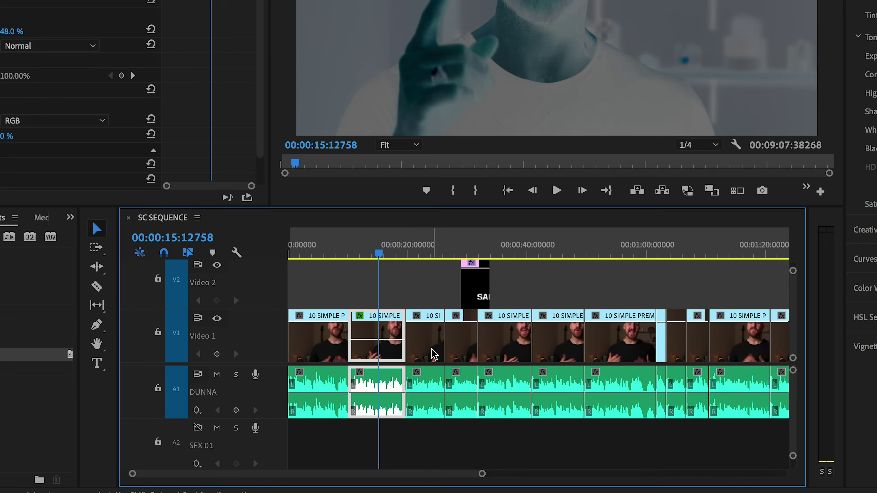
pyautogui.keyDown('shift'); pyautogui.click(464, 349); pyautogui.keyUp('shift')
pyautogui.keyDown('shift'); pyautogui.click(493, 342); pyautogui.keyUp('shift')
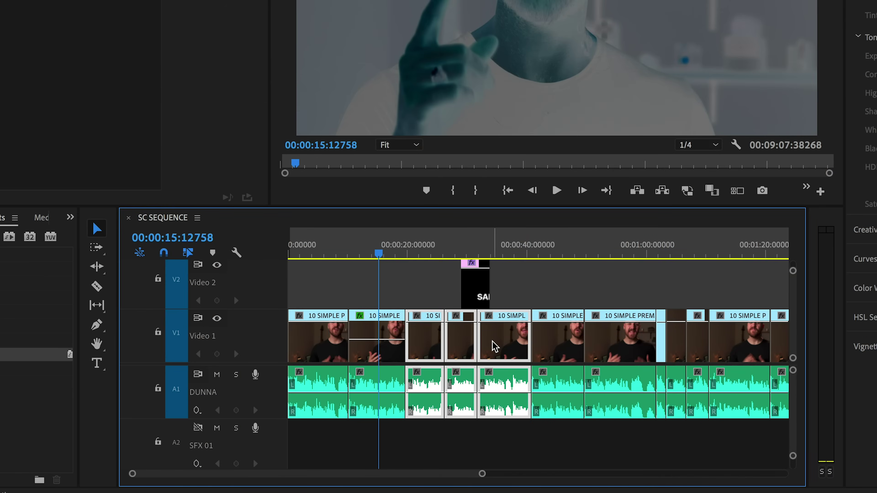
pyautogui.keyDown('shift'); pyautogui.click(554, 346); pyautogui.keyUp('shift')
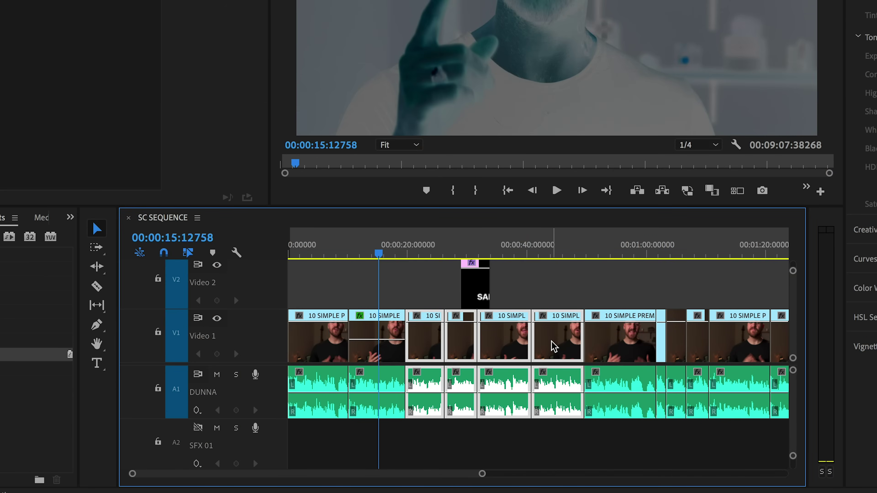
pyautogui.keyDown('shift'); pyautogui.click(620, 342); pyautogui.keyUp('shift')
pyautogui.keyDown('shift'); pyautogui.click(675, 342); pyautogui.keyUp('shift')
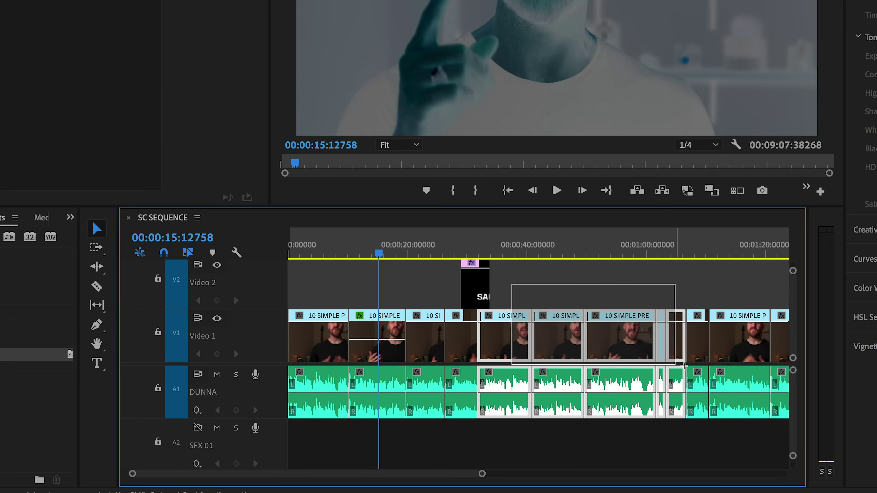
# Paste the Invert attributes onto the selected clips, then open Remove Attributes for the inverted clip.
pyautogui.rightClick(512, 341)
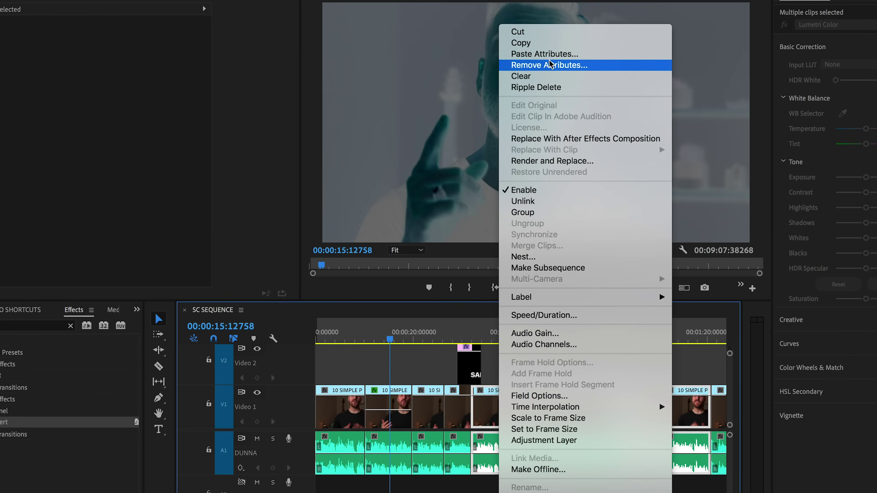
pyautogui.click(552, 55)
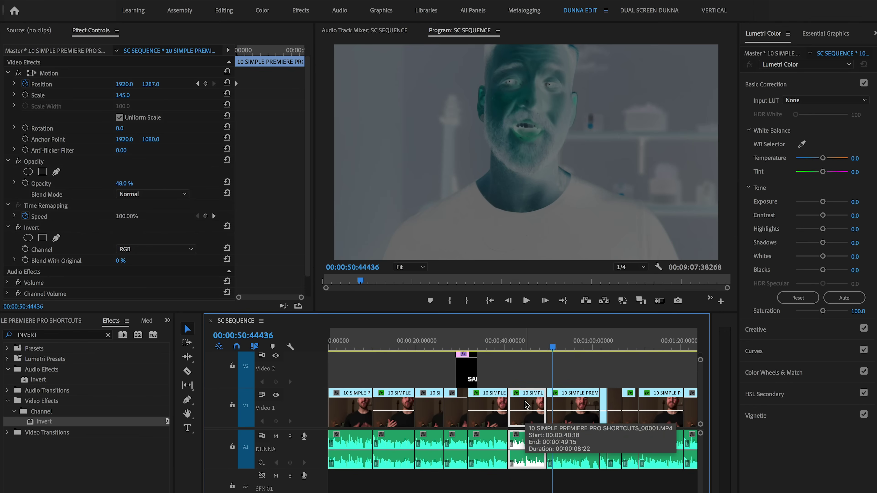
pyautogui.rightClick(526, 405)
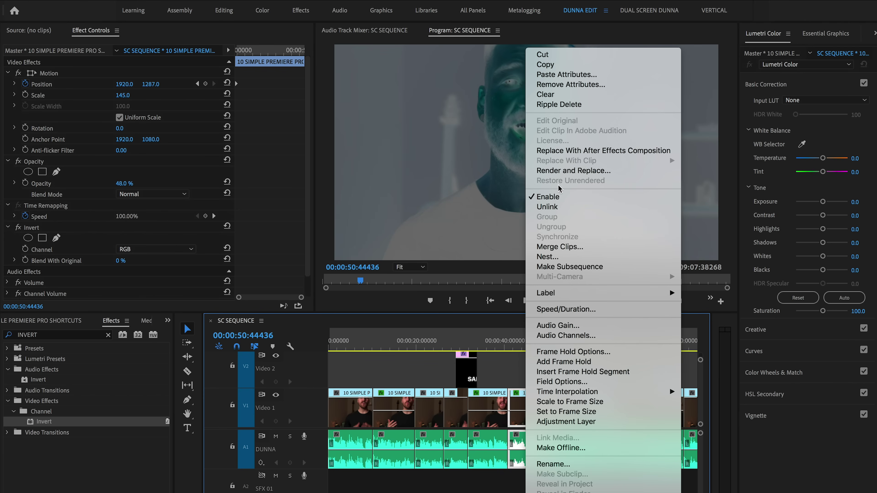
pyautogui.click(568, 86)
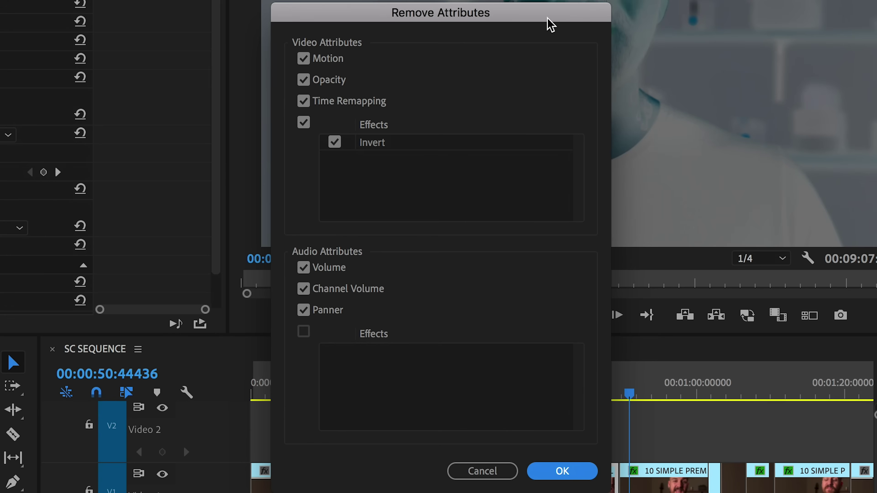